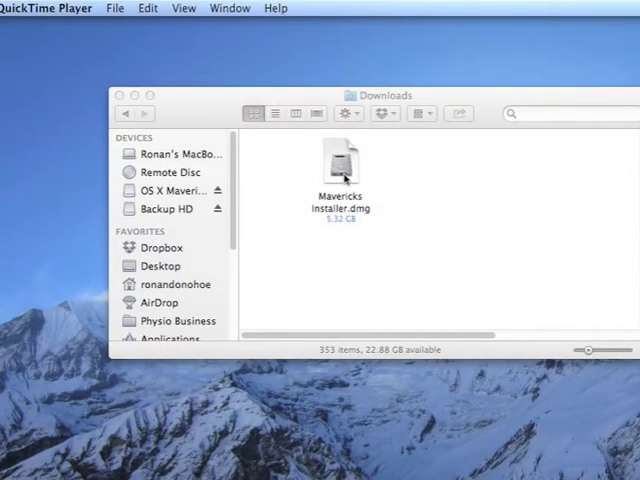
Open the Mavericks Installer.dmg disk image
left_click(348, 208)
left_click(310, 276)
left_click(342, 178)
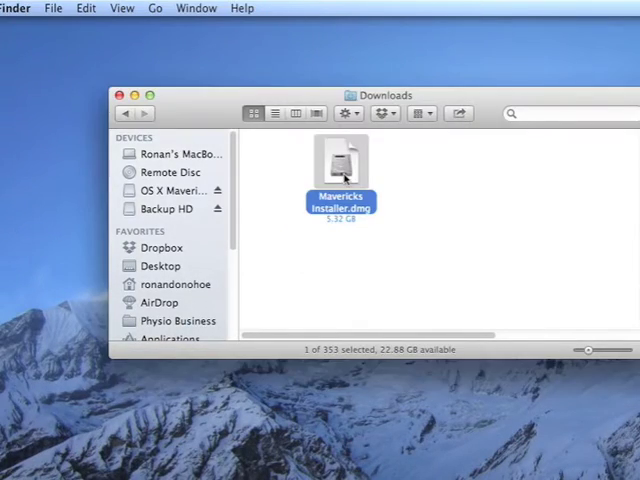
double_click(344, 176)
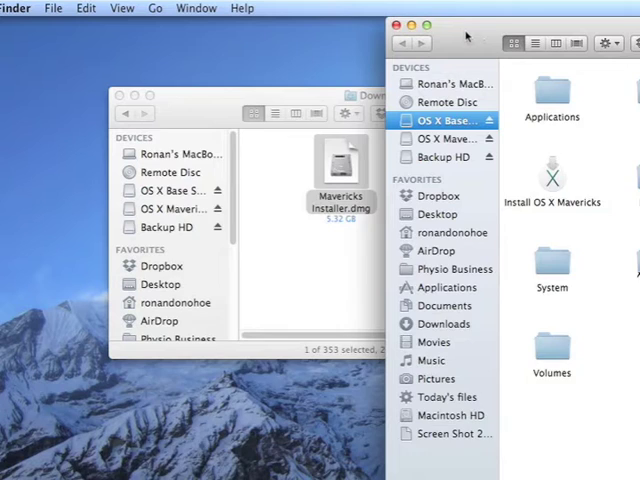
Copy Install OS X Mavericks into Applications, replacing the existing copy
left_click_drag(466, 36, 258, 38)
left_click_drag(338, 182, 240, 292)
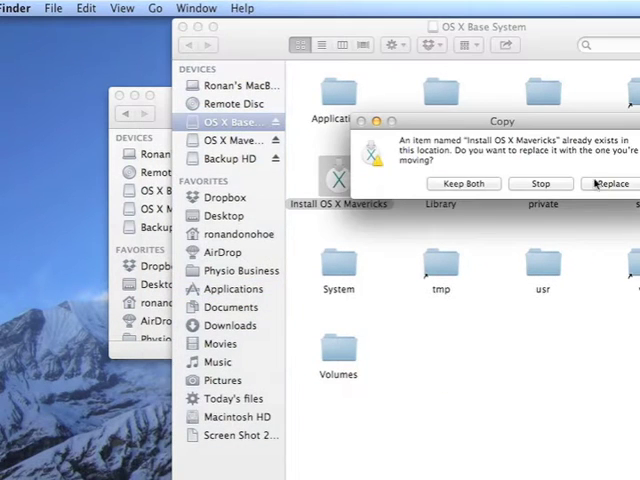
left_click(597, 184)
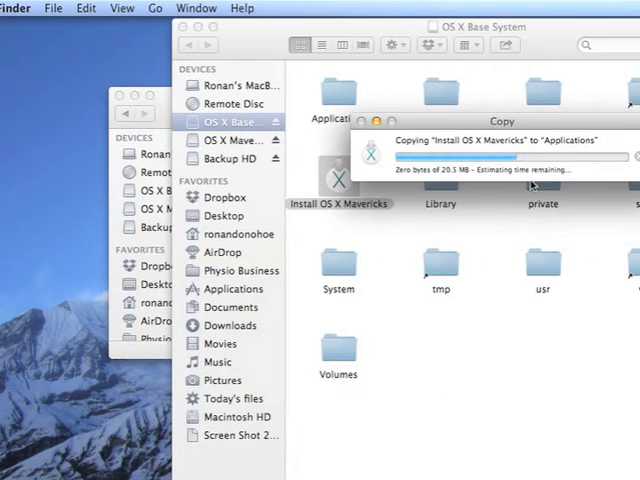
Launch Install OS X Mavericks from Applications and allow the internet-downloaded app to open
left_click(253, 290)
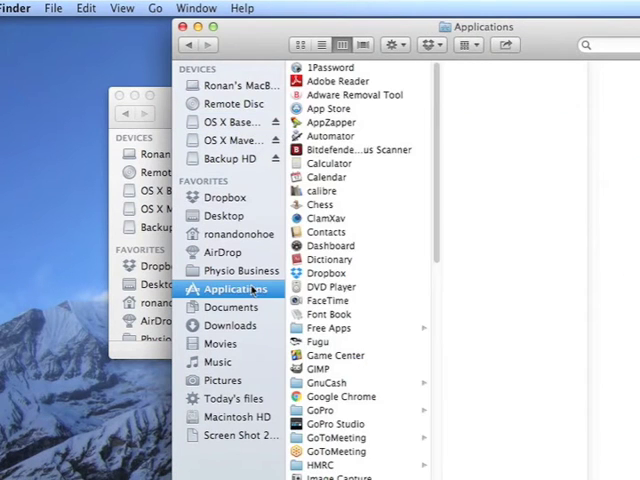
scroll(335, 275, "down", 4)
scroll(340, 300, "down", 4)
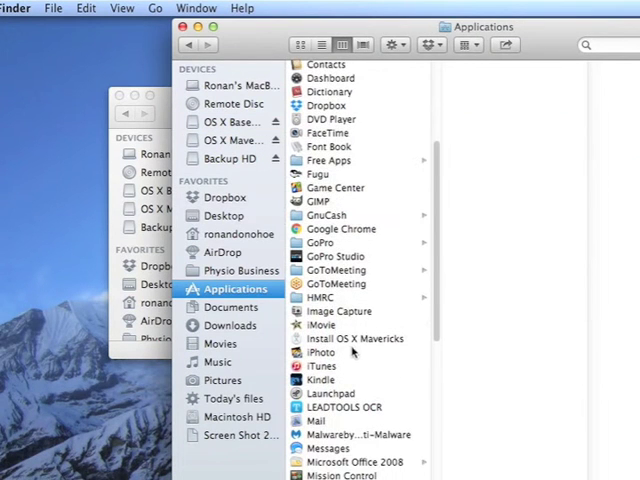
double_click(352, 340)
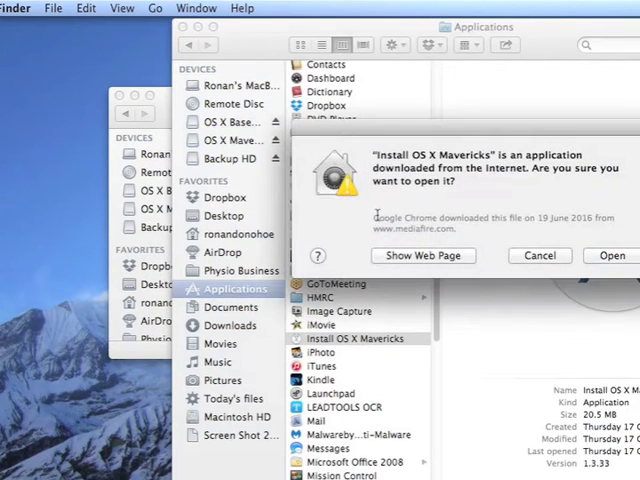
left_click(612, 256)
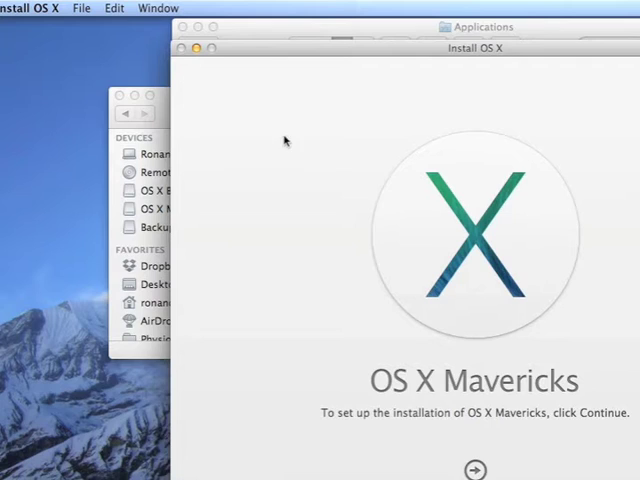
Continue past the welcome and eligibility screens, then agree to the software license
left_click_drag(357, 50, 207, 17)
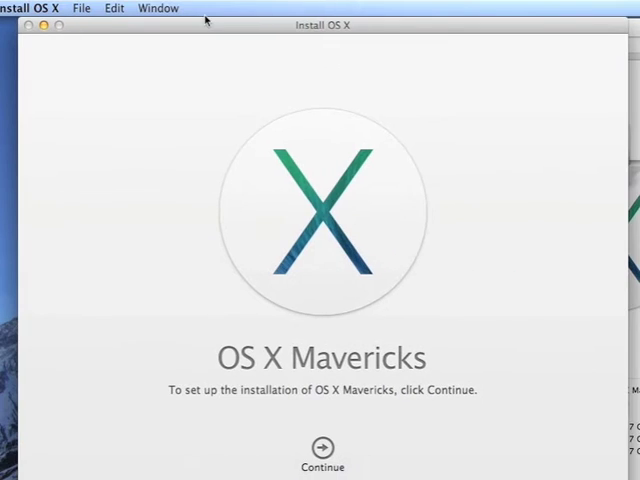
left_click(322, 455)
left_click(430, 145)
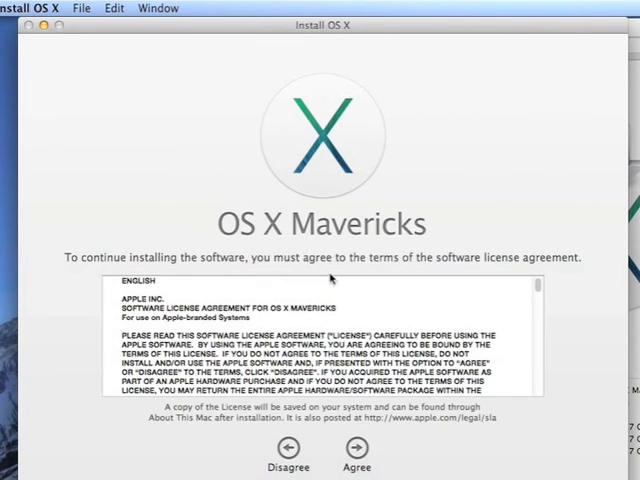
left_click(357, 452)
left_click(437, 110)
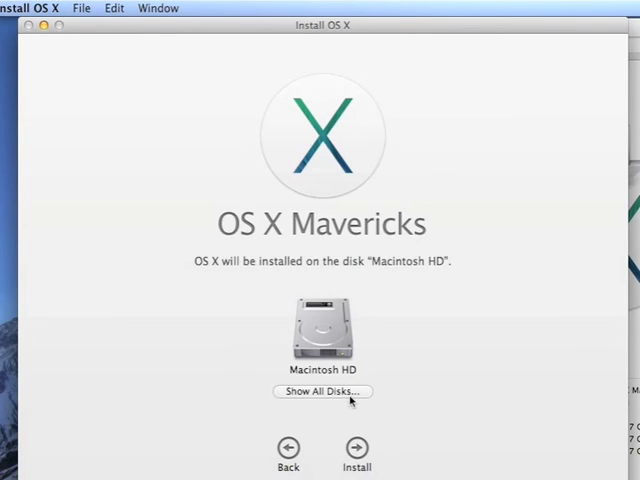
Show all disks, try the OS X Mavericks disk, then select Macintosh HD as target
left_click(351, 393)
left_click(447, 347)
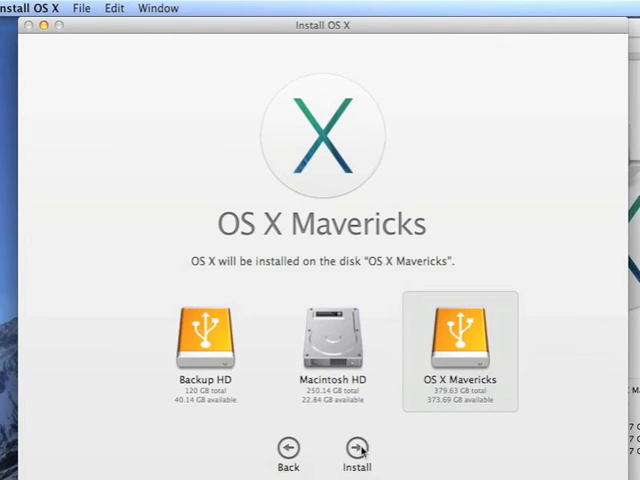
left_click(353, 362)
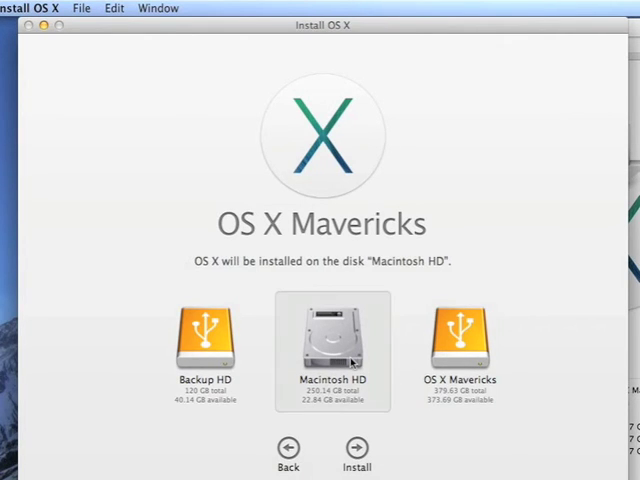